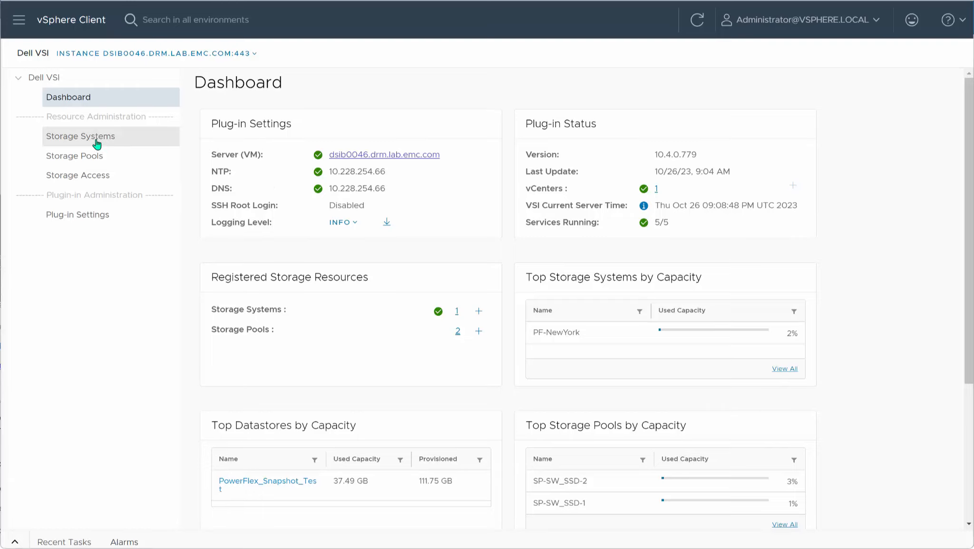
# Step: Examine the PF-NewYork storage system's details, storage pools and ESXi hosts in Dell VSI
pyautogui.click(97, 143)
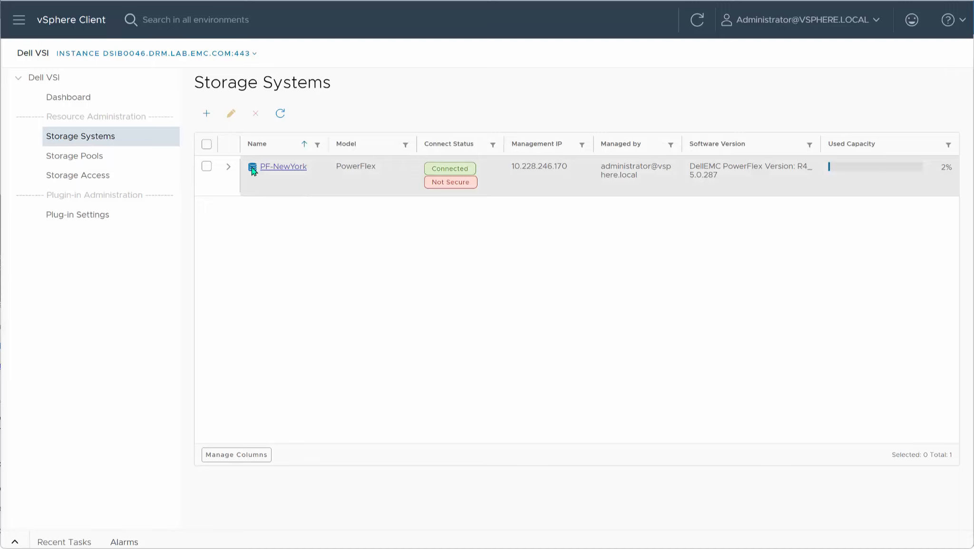
pyautogui.click(231, 170)
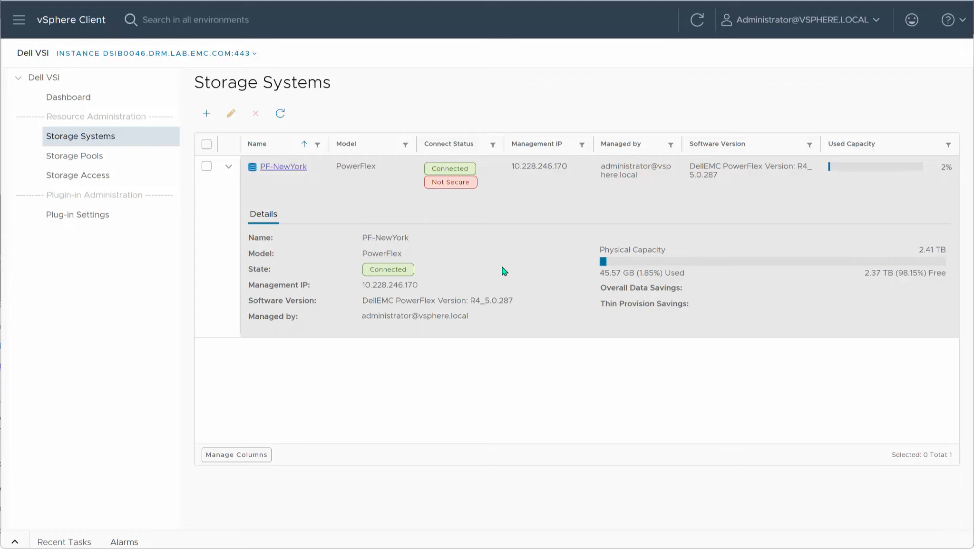
pyautogui.click(282, 167)
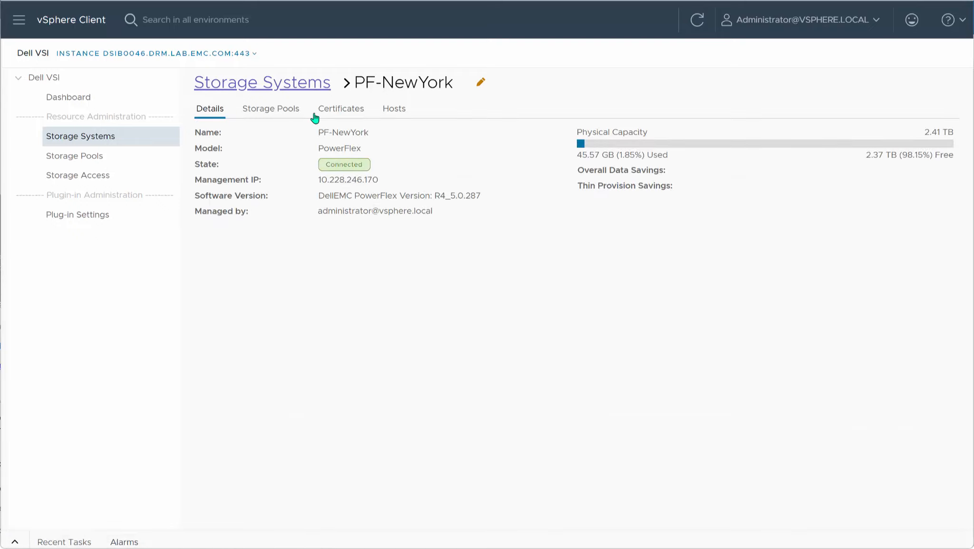
pyautogui.click(290, 115)
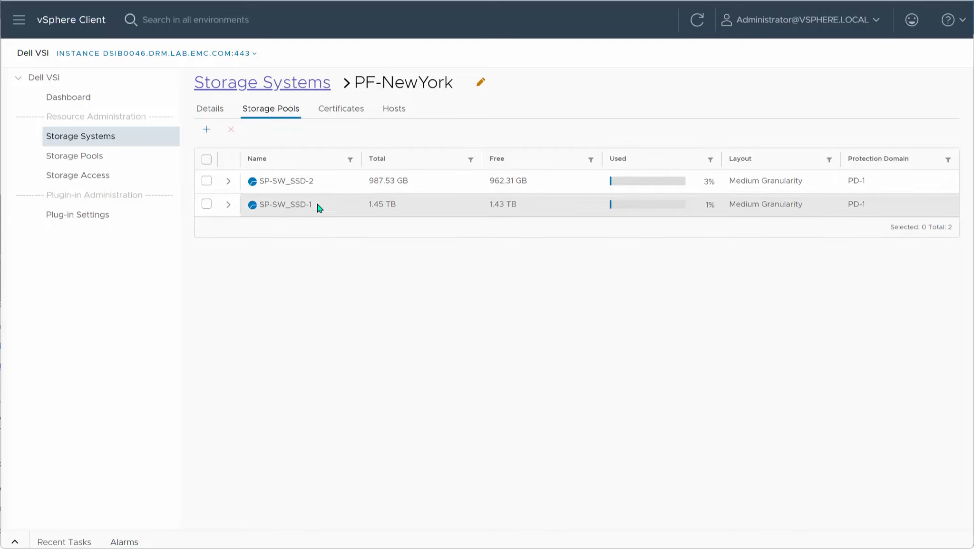
pyautogui.click(396, 114)
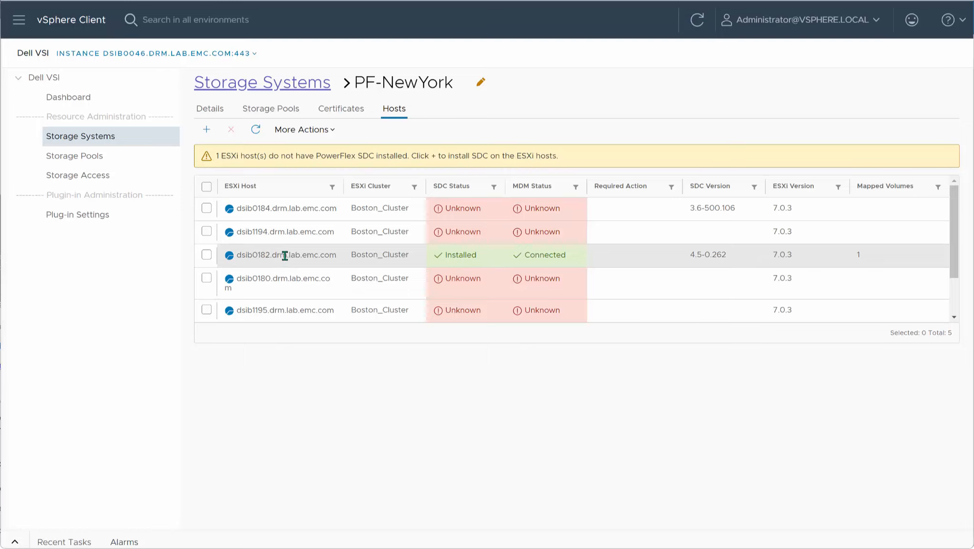
# Step: Open the Dell VSI snapshot list of the PowerFlex_Snapshot_Test datastore and look over the available snapshot actions
pyautogui.click(19, 21)
pyautogui.click(40, 101)
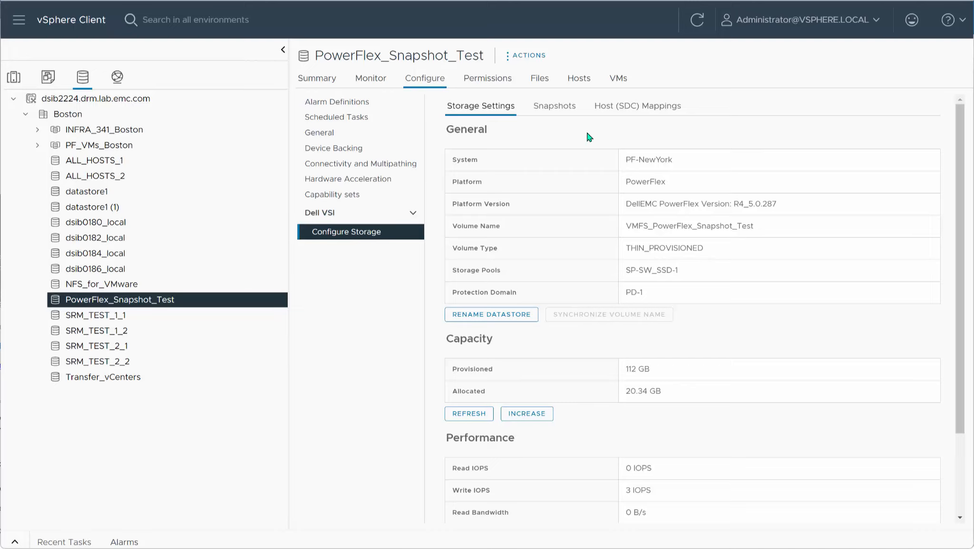
pyautogui.click(552, 109)
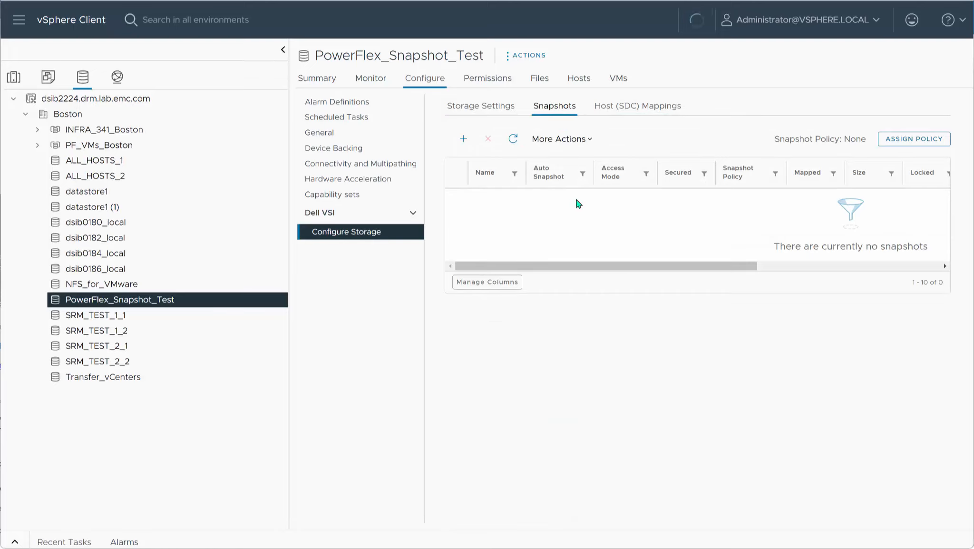
pyautogui.click(582, 143)
pyautogui.click(582, 142)
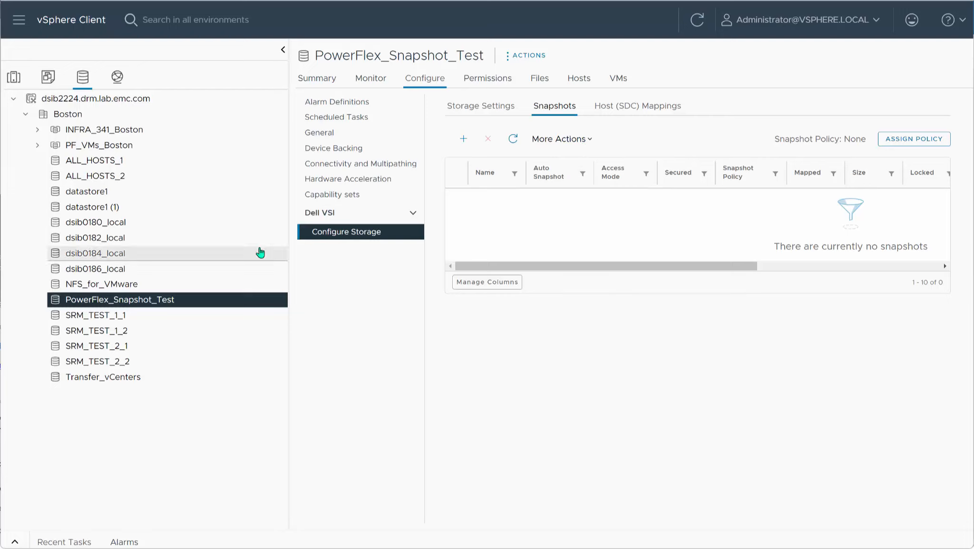
# Step: Start a Dell VSI snapshot of the PowerFlex_Snapshot_Test datastore with the name pattern test
pyautogui.rightClick(153, 300)
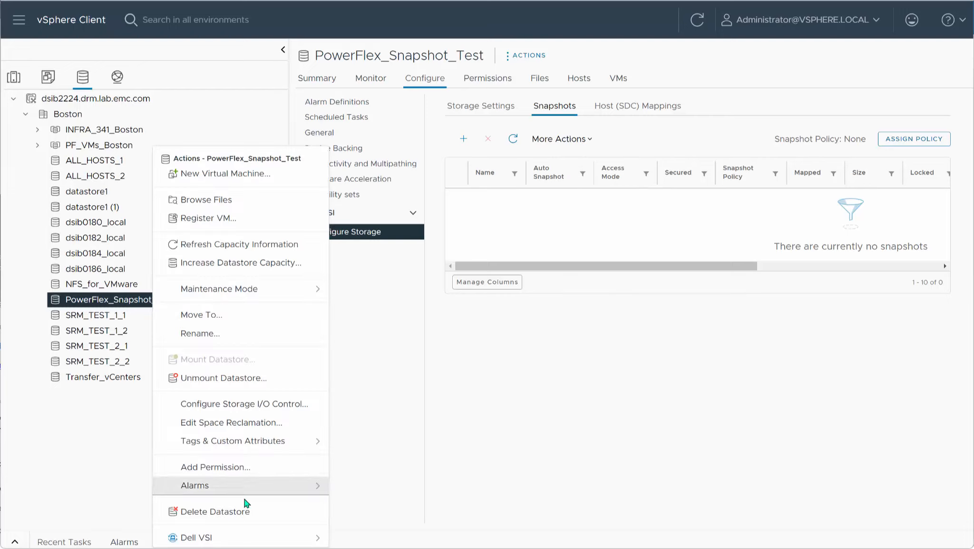
pyautogui.click(271, 539)
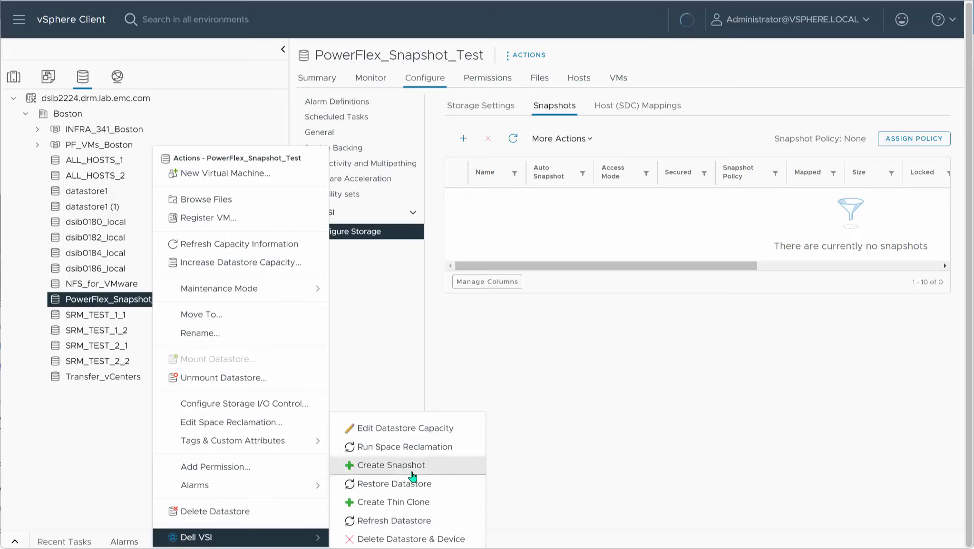
pyautogui.click(398, 463)
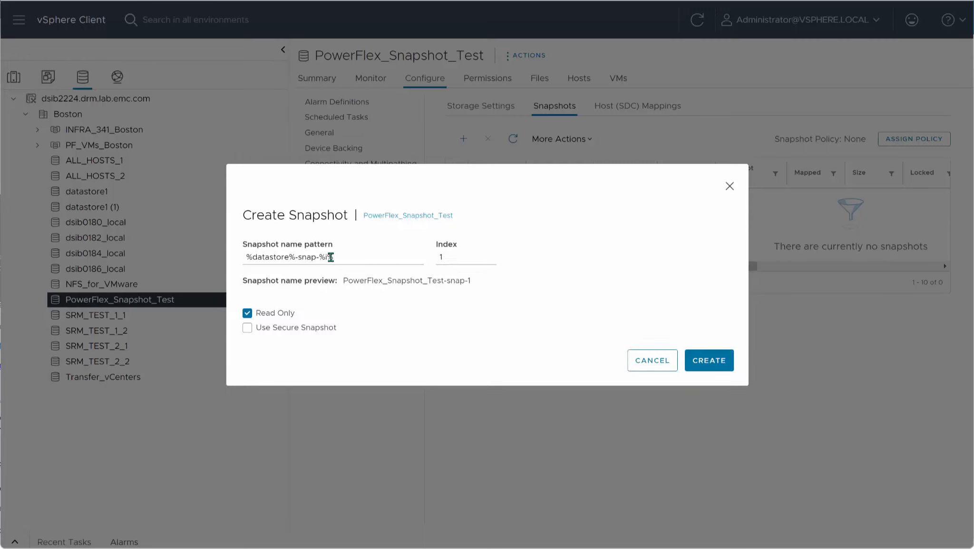
pyautogui.moveTo(343, 256); pyautogui.dragTo(246, 256)
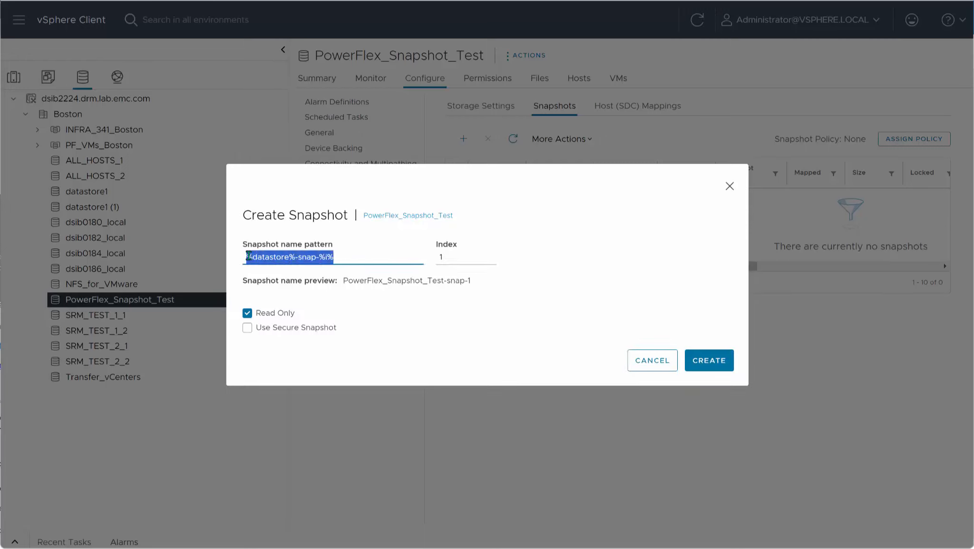
pyautogui.write('test')
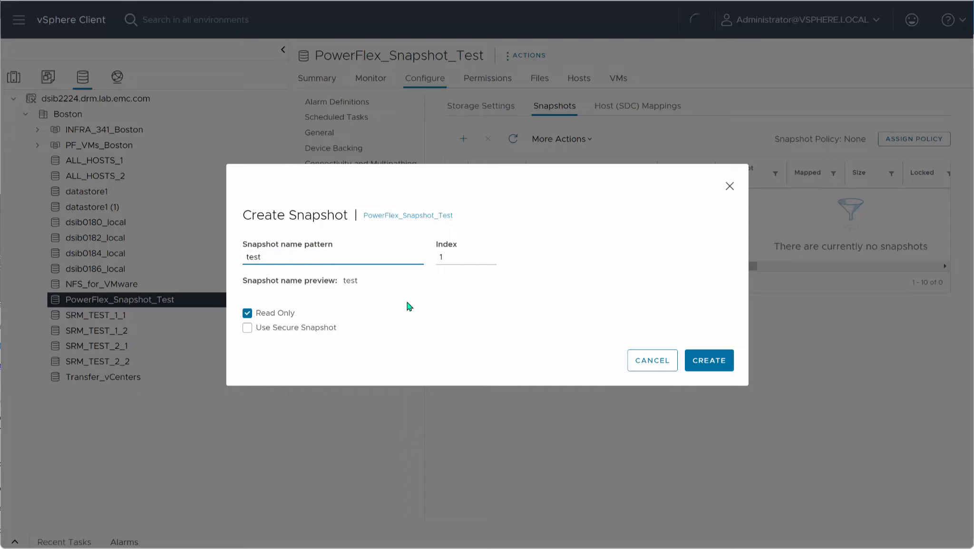
# Step: Make the snapshot read-only and secure with an expiration time of 5 minutes, and create it
pyautogui.click(248, 314)
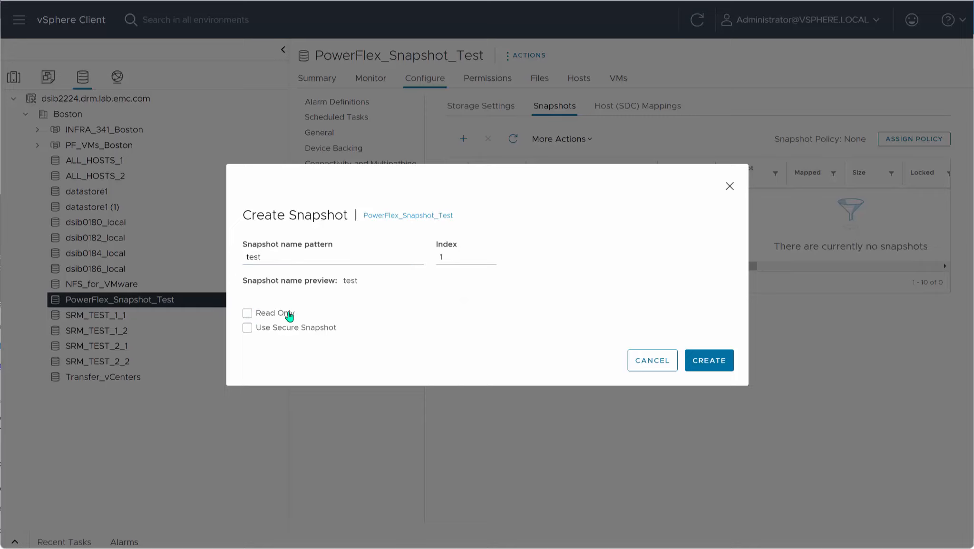
pyautogui.click(247, 315)
pyautogui.click(248, 327)
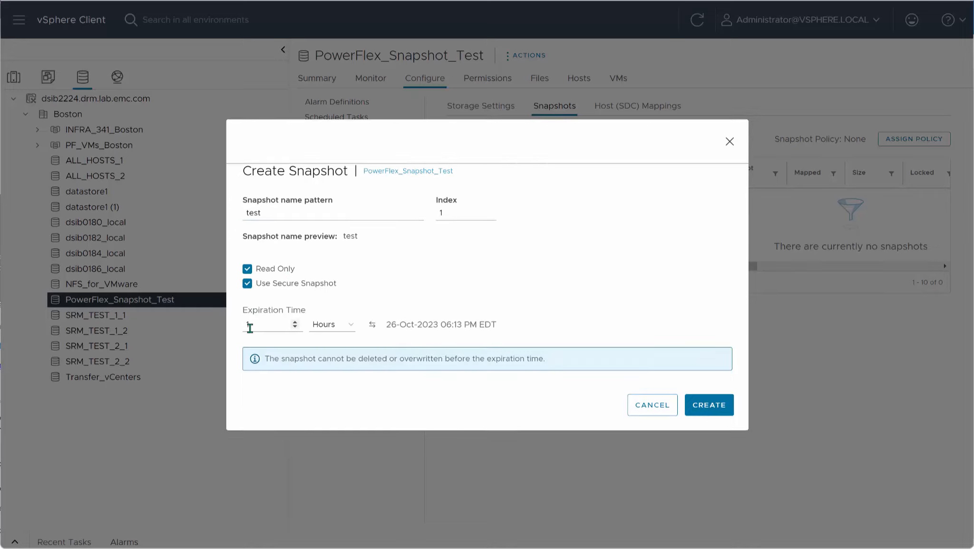
pyautogui.click(351, 327)
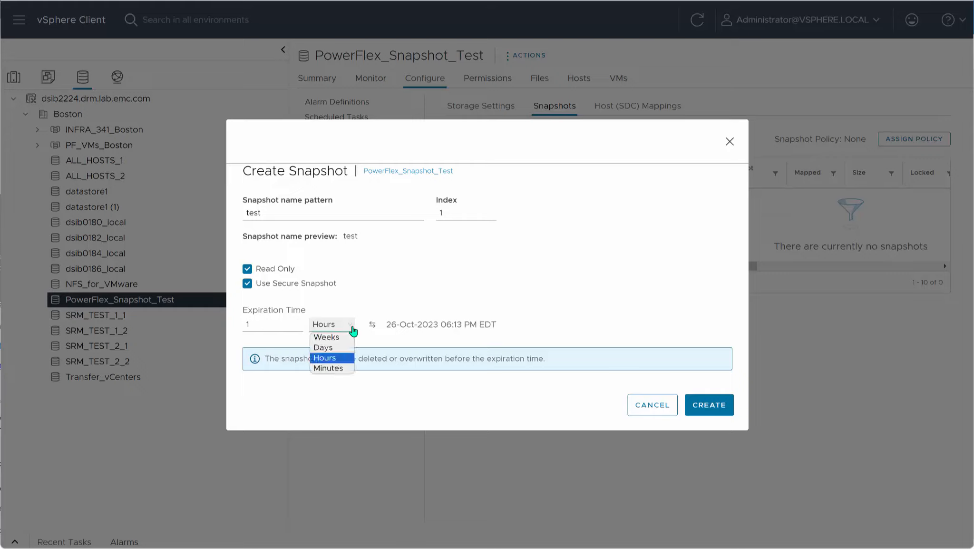
pyautogui.click(337, 367)
pyautogui.click(248, 325)
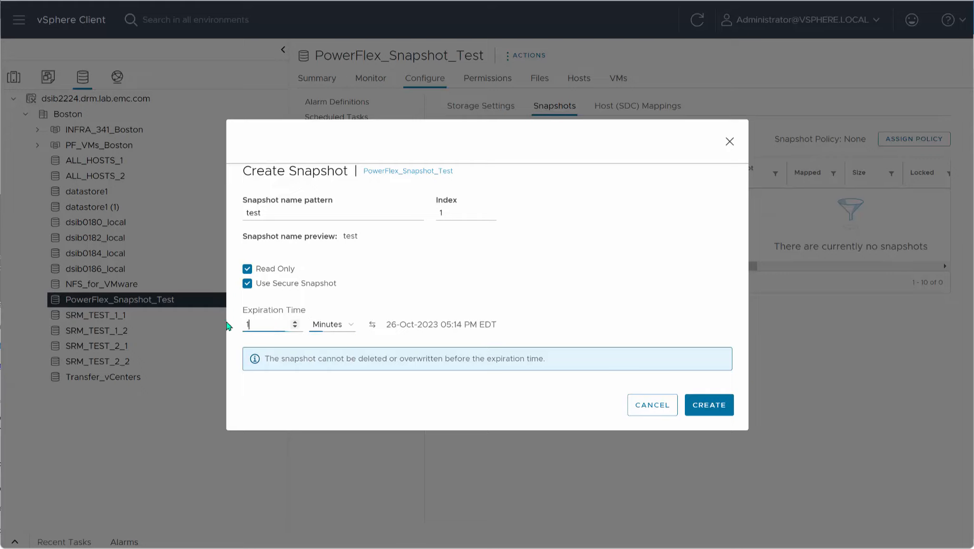
pyautogui.write('5')
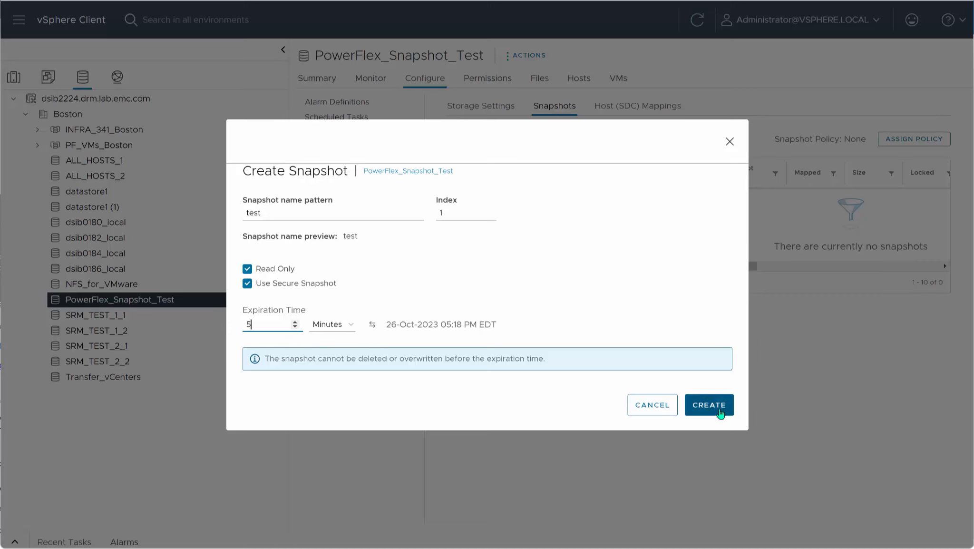
pyautogui.click(696, 403)
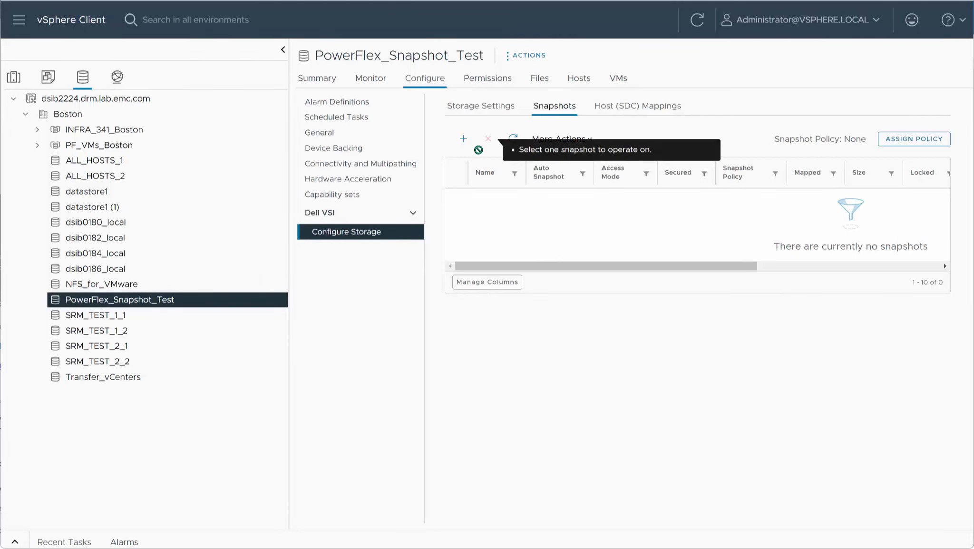
# Step: Refresh the snapshot list and examine the test snapshot's details and the snapshot policies available for assignment
pyautogui.click(513, 139)
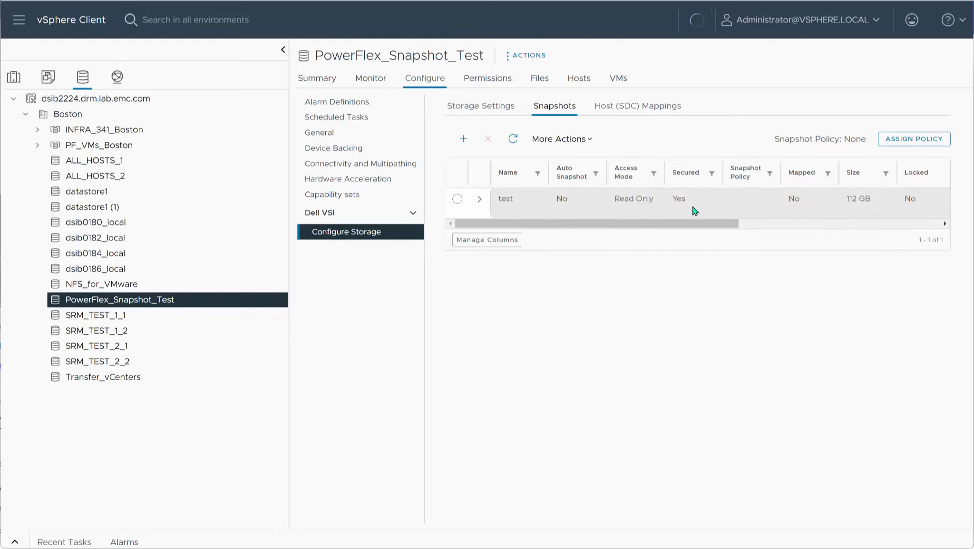
pyautogui.click(479, 200)
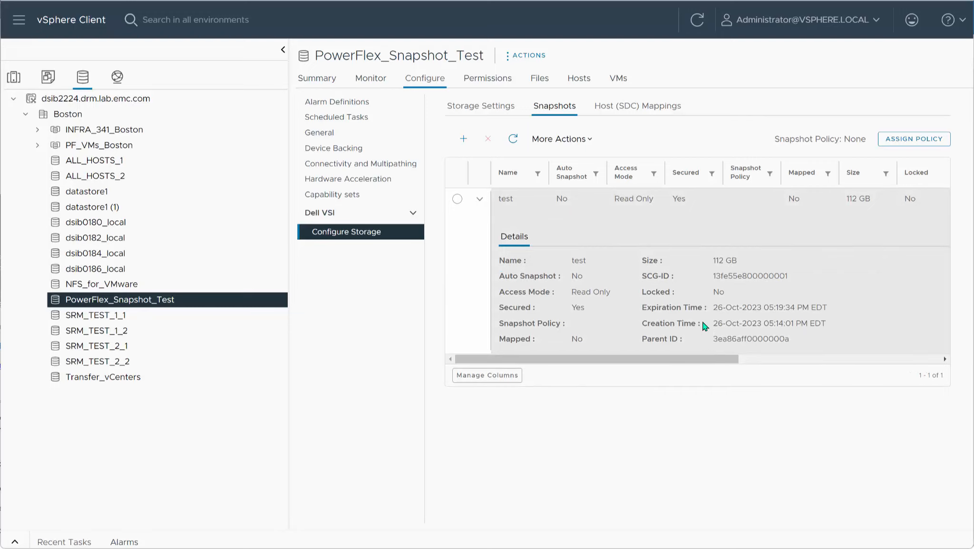
pyautogui.click(457, 199)
pyautogui.moveTo(488, 141)
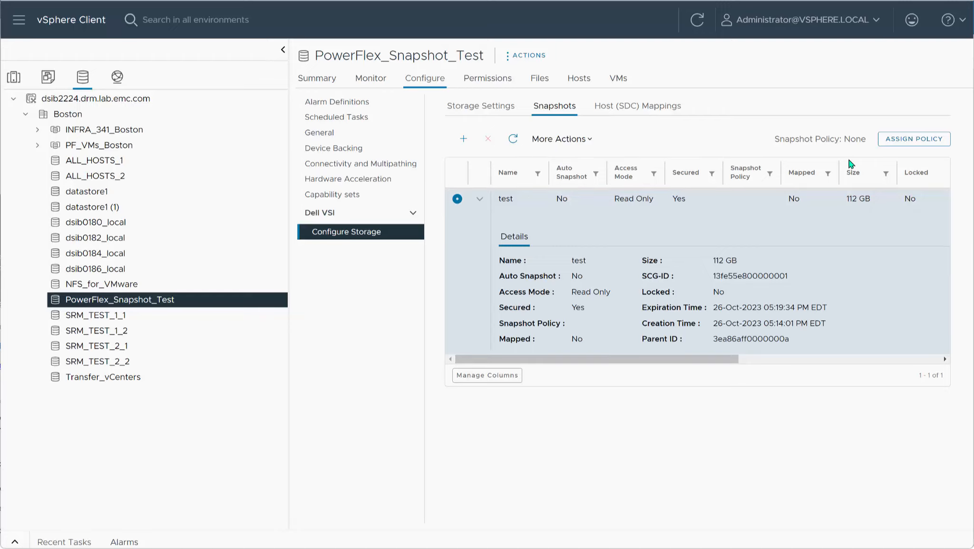
pyautogui.click(919, 141)
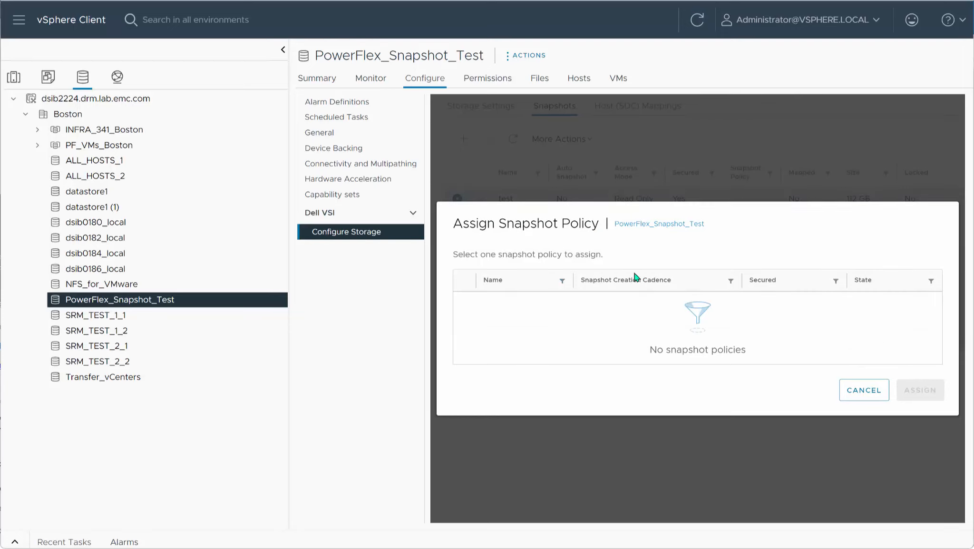
pyautogui.click(864, 393)
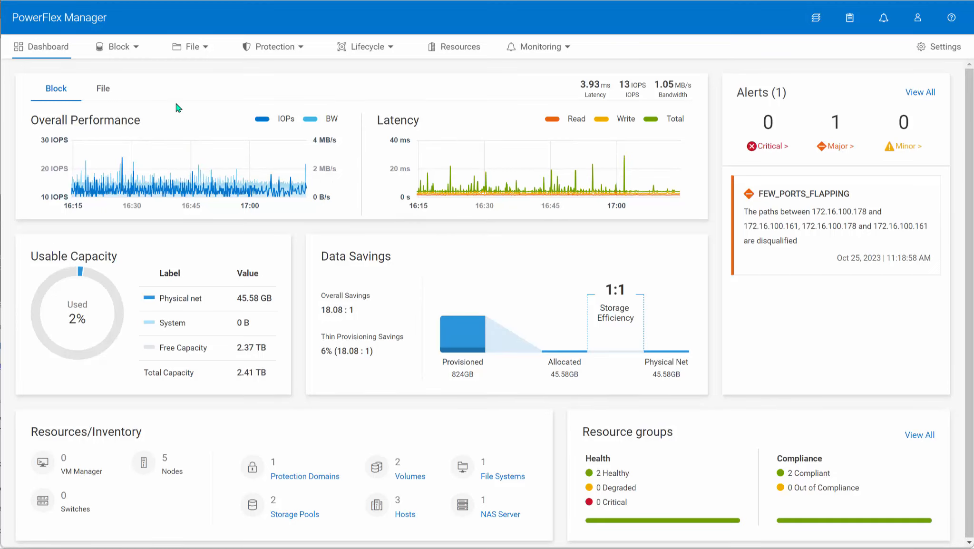
# Step: Switch to PowerFlex Manager and start a snapshot policy named VSITEST that takes one snapshot every 12 hours
pyautogui.click(259, 48)
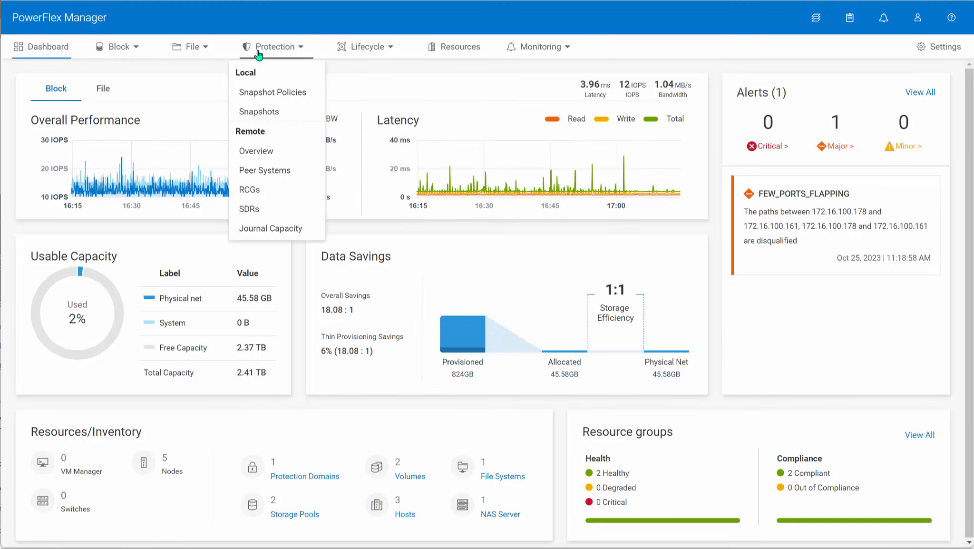
pyautogui.click(263, 93)
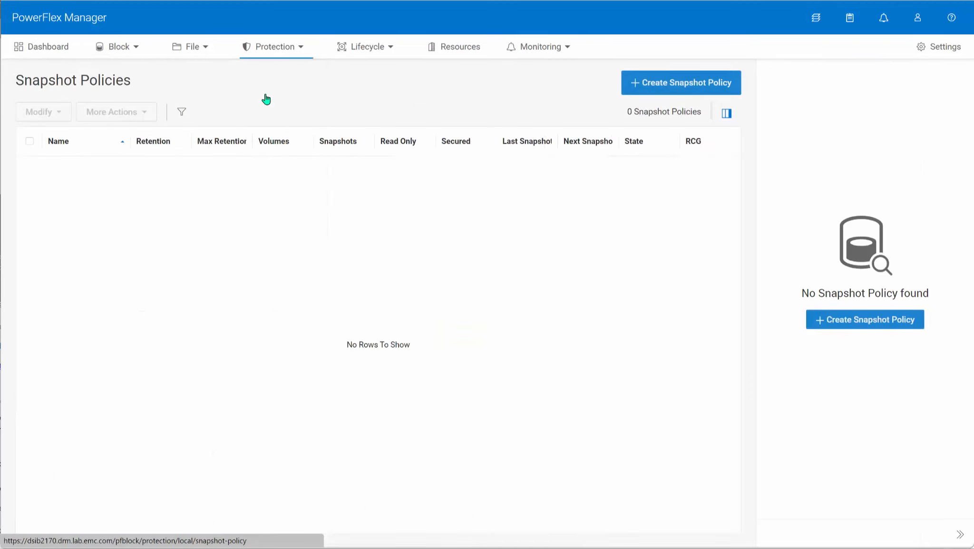
pyautogui.click(668, 91)
pyautogui.click(314, 139)
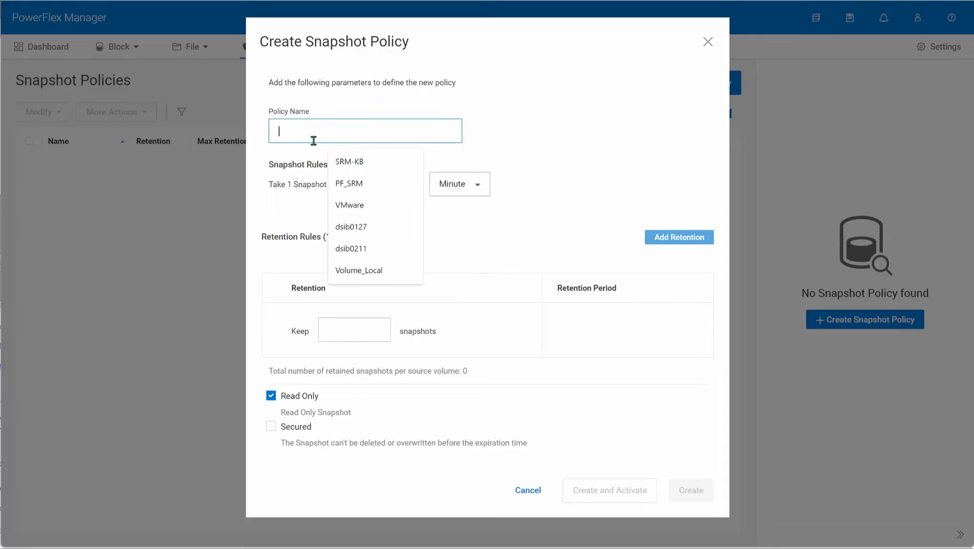
pyautogui.write('VSITEST')
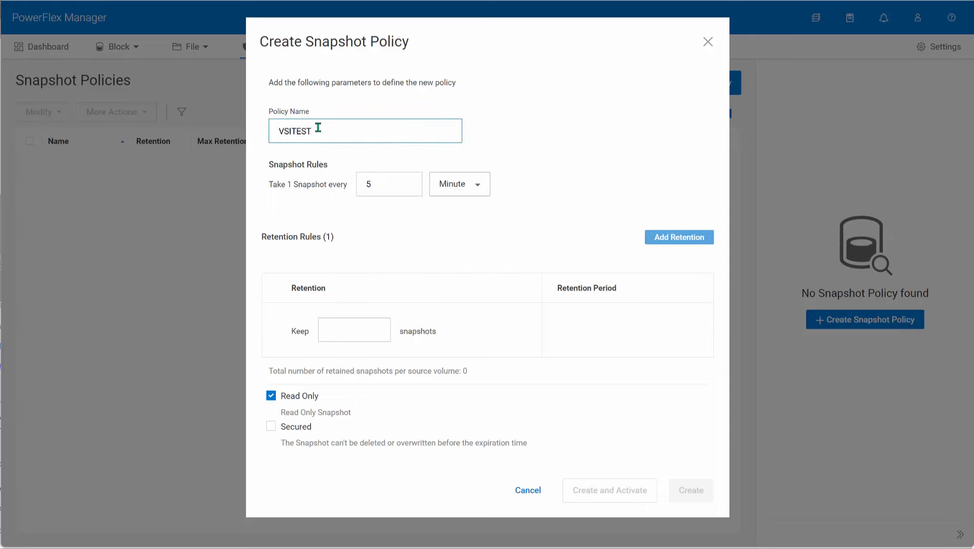
pyautogui.press('Tab')
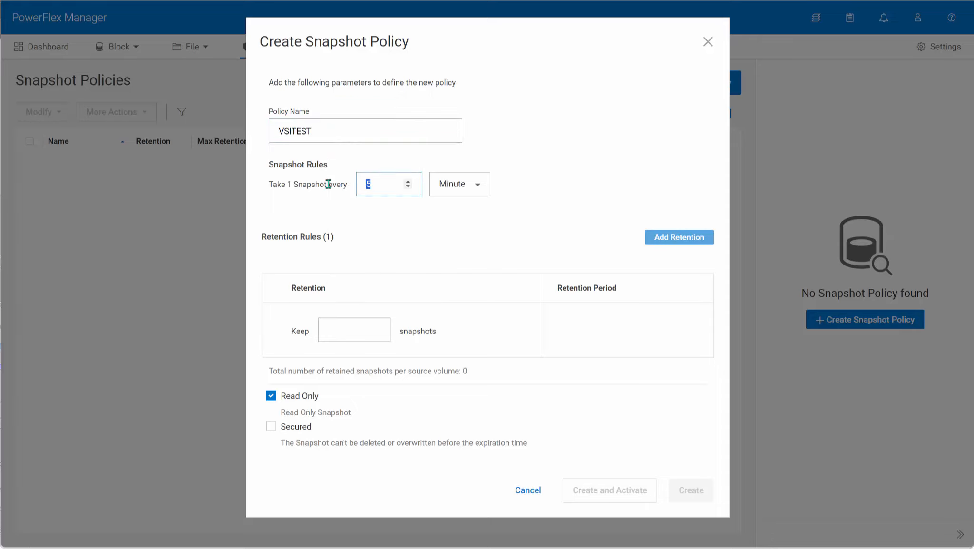
pyautogui.write('12')
pyautogui.click(470, 186)
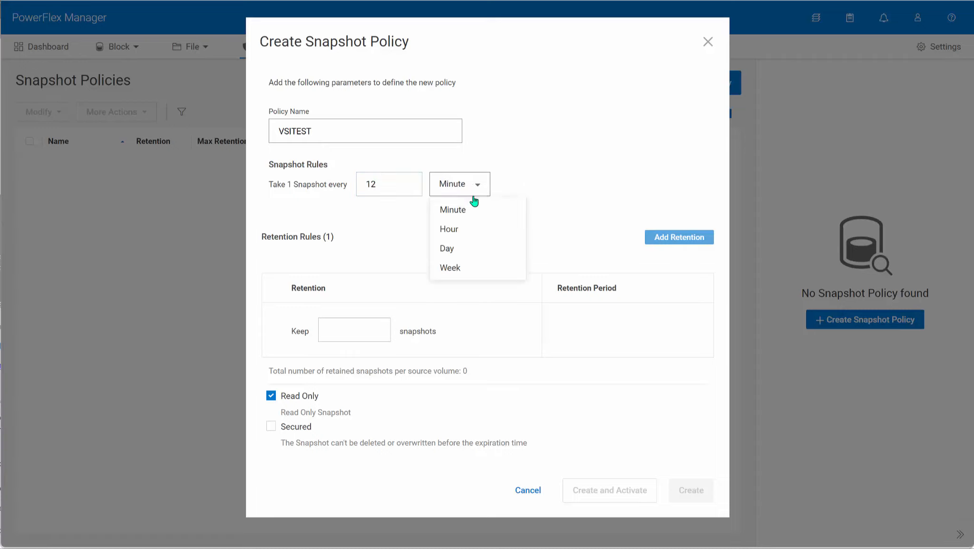
pyautogui.click(459, 230)
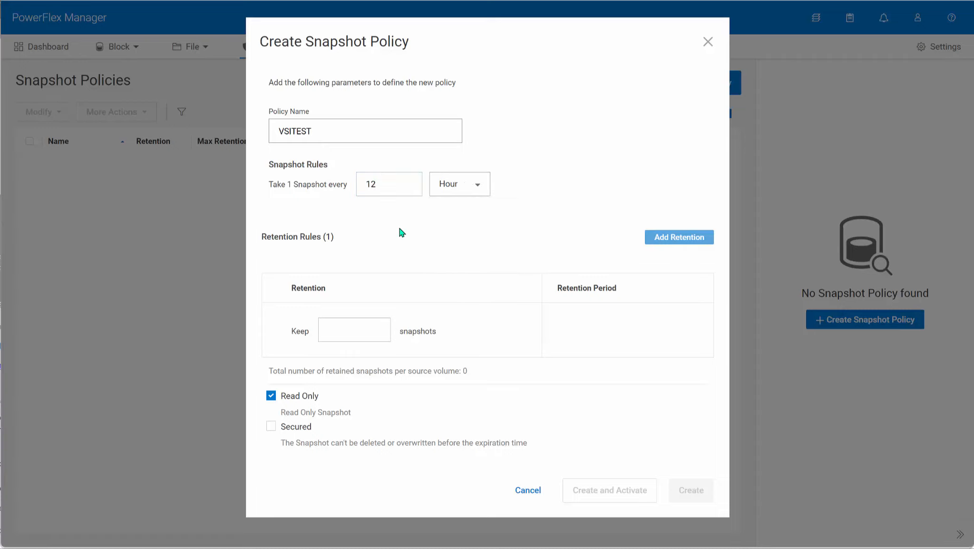
# Step: Set the policy's retention to 4 snapshots, and create and activate the policy
pyautogui.click(376, 334)
pyautogui.write('4')
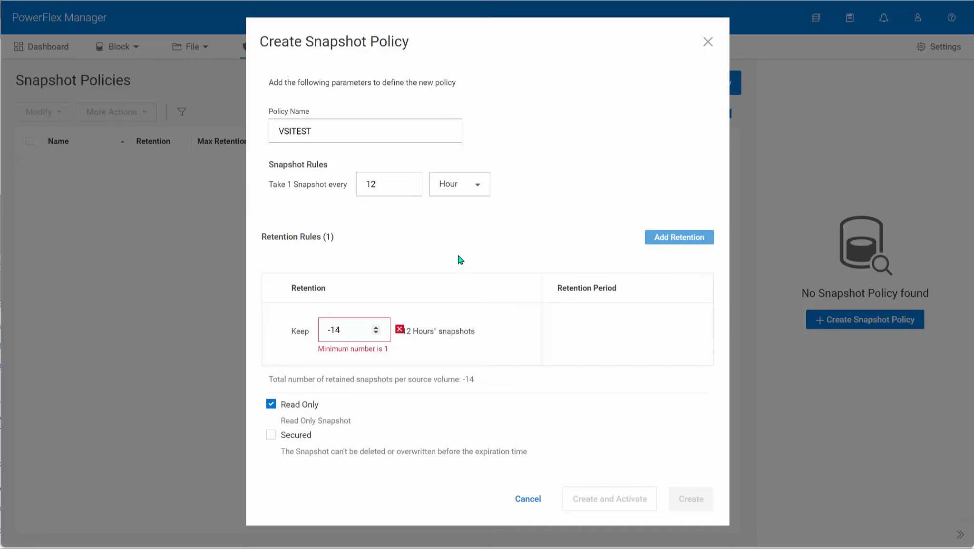
pyautogui.moveTo(351, 329); pyautogui.dragTo(297, 327)
pyautogui.write('4')
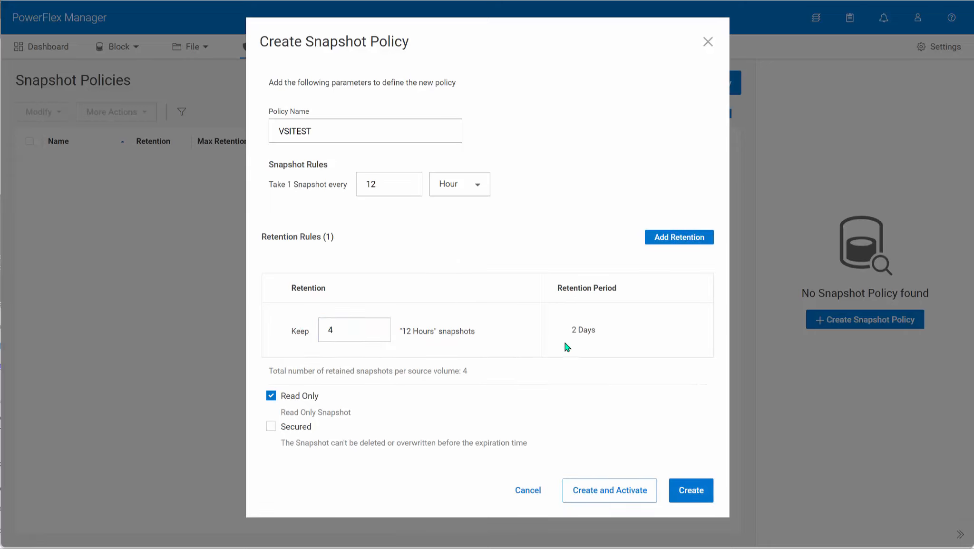
pyautogui.click(630, 493)
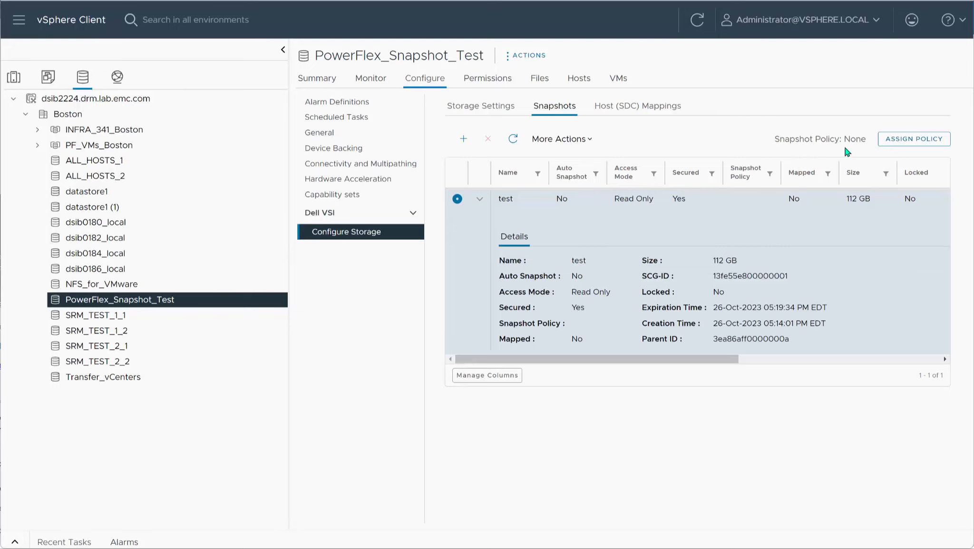
# Step: Refresh the datastore's snapshot list and assign the VSITEST snapshot policy to PowerFlex_Snapshot_Test
pyautogui.click(512, 139)
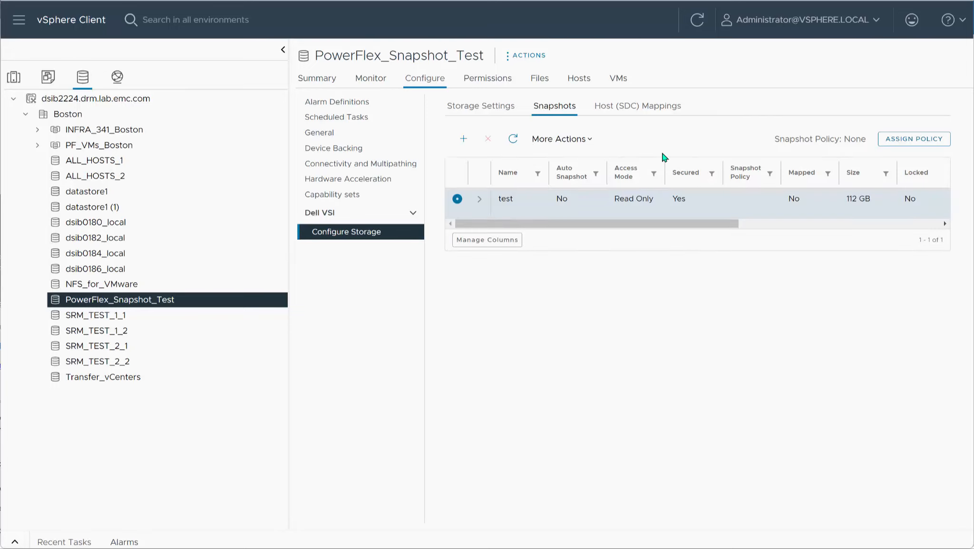
pyautogui.click(914, 139)
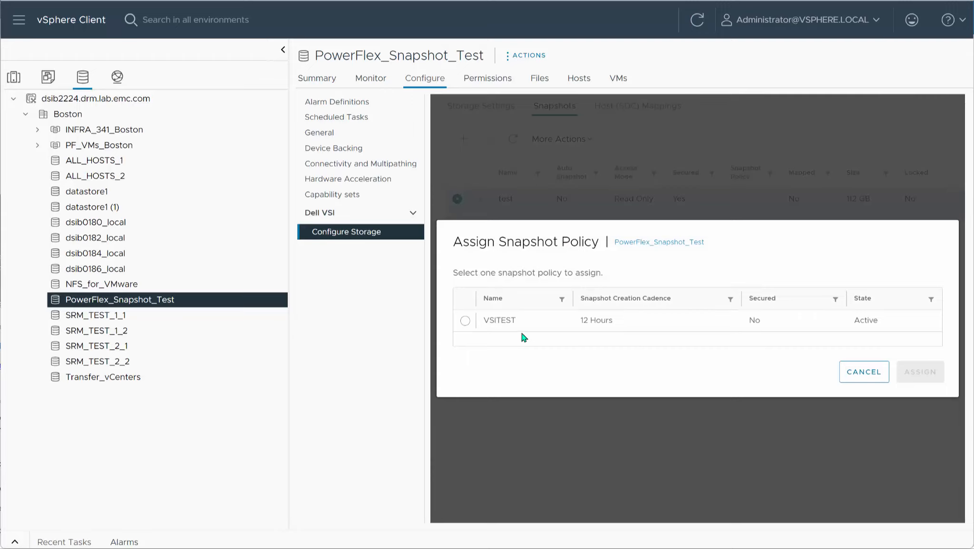
pyautogui.click(475, 326)
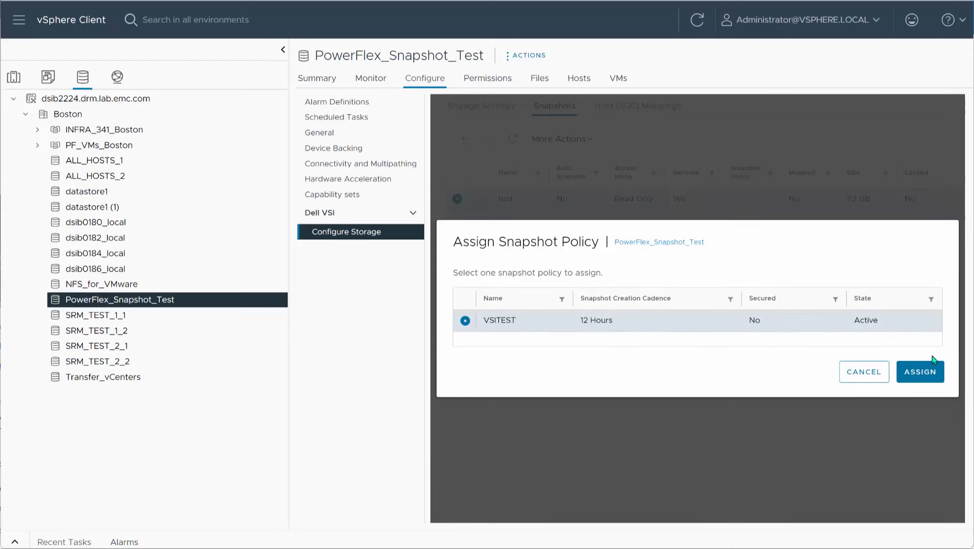
pyautogui.click(932, 365)
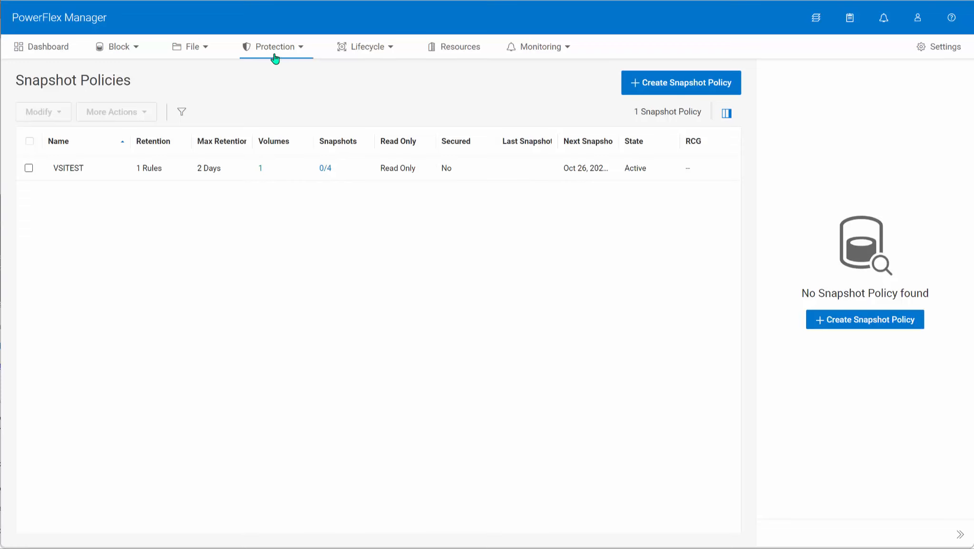
# Step: Switch to PowerFlex Manager and examine the list of local snapshots, including their assigned policies
pyautogui.click(275, 47)
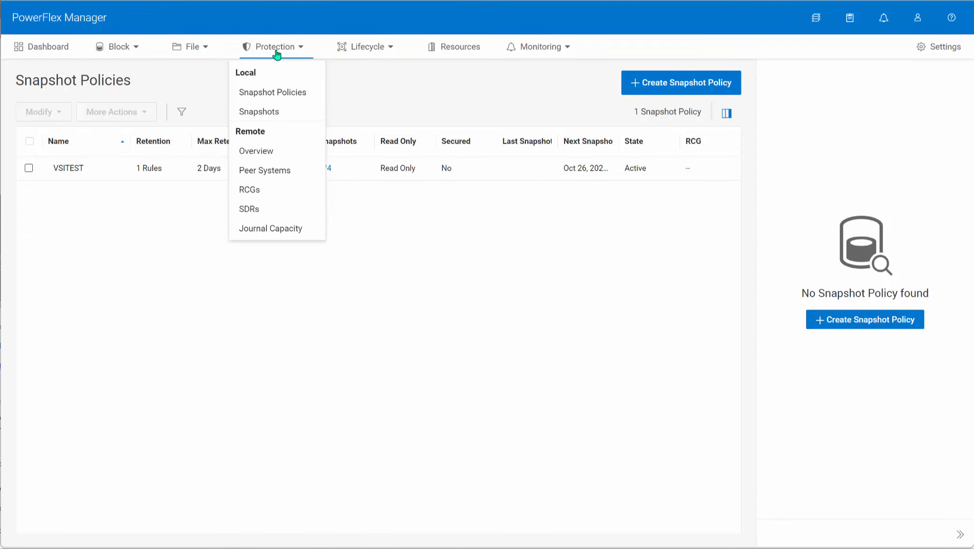
pyautogui.click(276, 112)
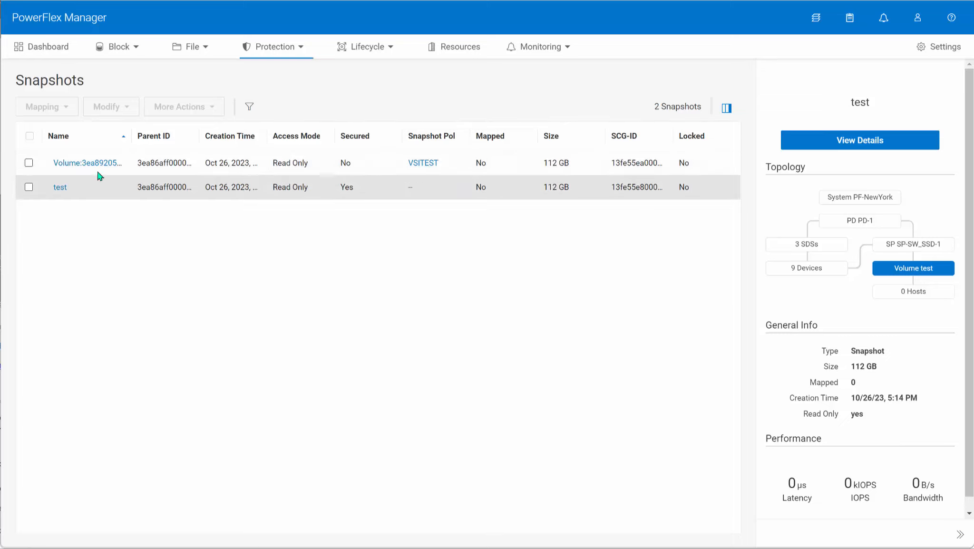
# Step: Create a read-only, non-secure snapshot named test2 of the VMFS_PowerFlex_Snapshot_Test volume
pyautogui.click(118, 55)
pyautogui.click(115, 191)
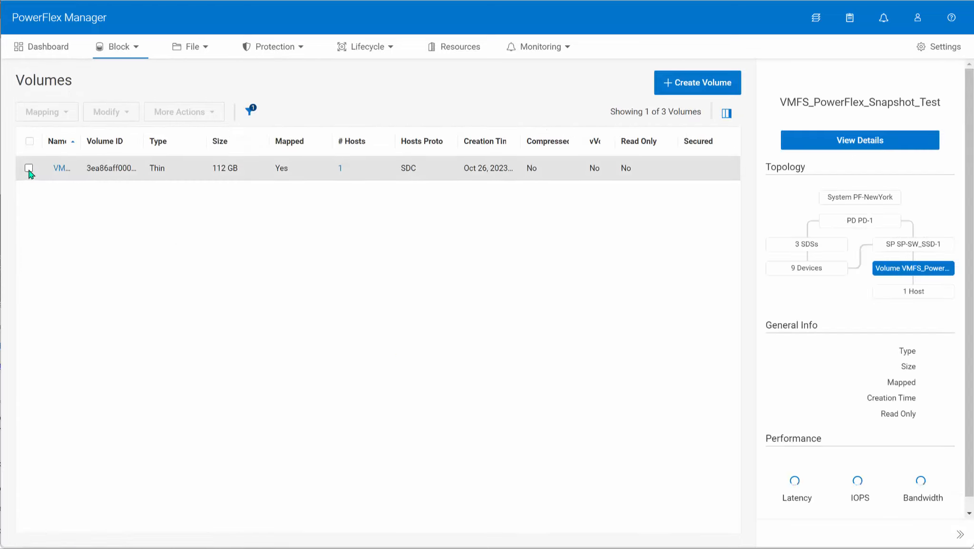
pyautogui.click(29, 167)
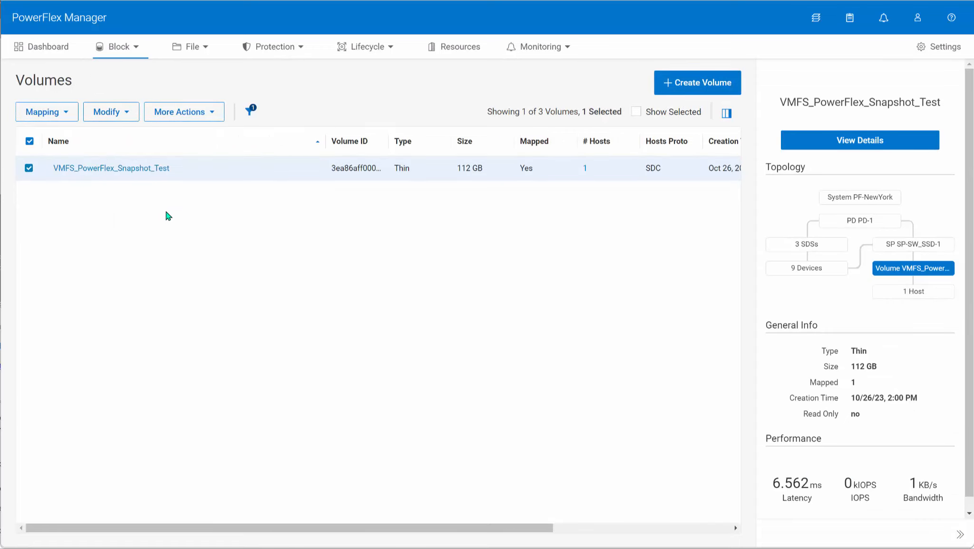
pyautogui.click(209, 113)
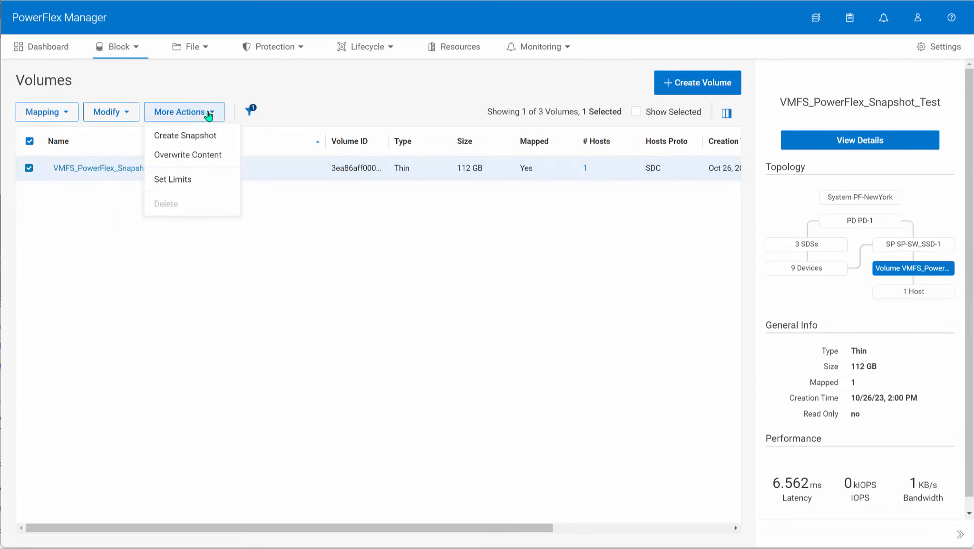
pyautogui.click(191, 135)
pyautogui.moveTo(445, 134); pyautogui.dragTo(255, 137)
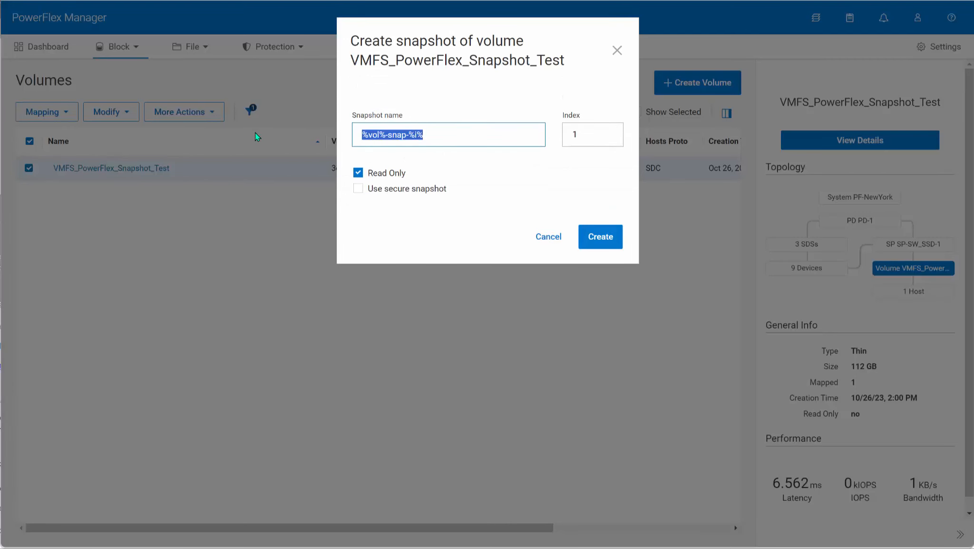
pyautogui.write('test2')
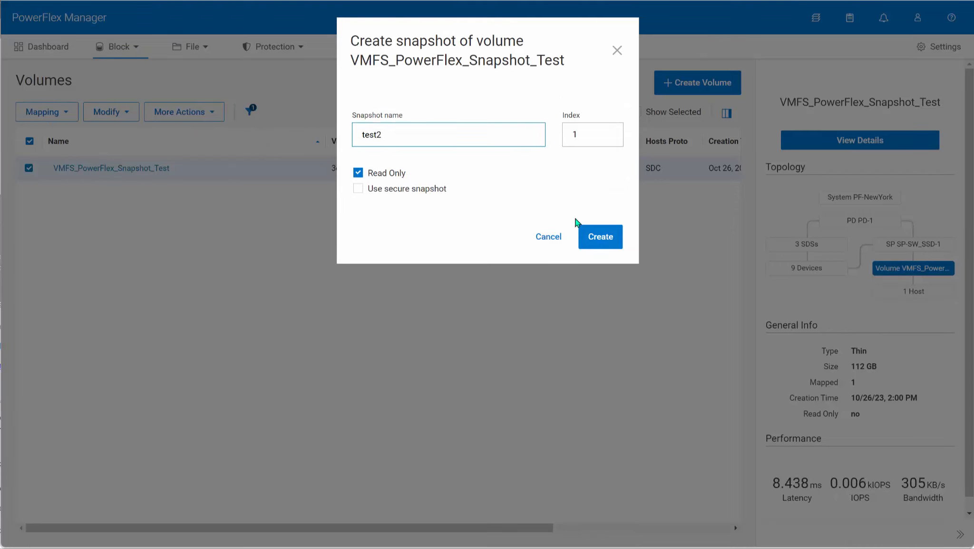
pyautogui.click(589, 235)
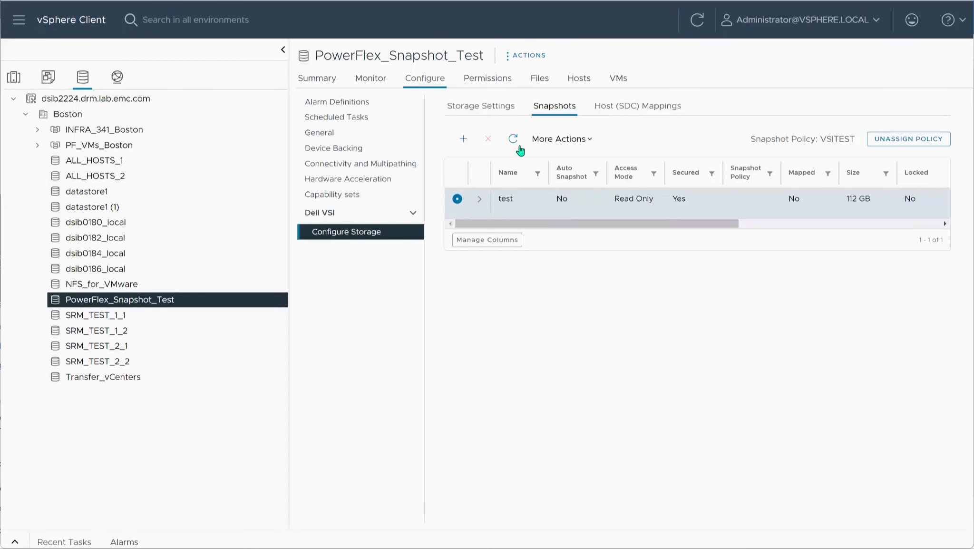
# Step: Switch to the vSphere Client, refresh the snapshot list with a wider Name column, and select the automatic snapshot taken by the VSITEST policy
pyautogui.click(514, 140)
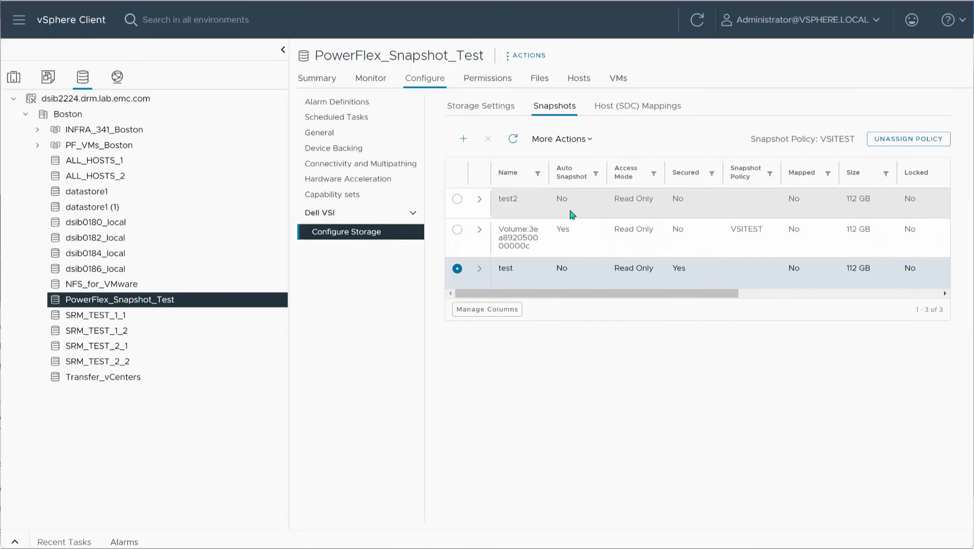
pyautogui.moveTo(552, 168); pyautogui.dragTo(583, 170)
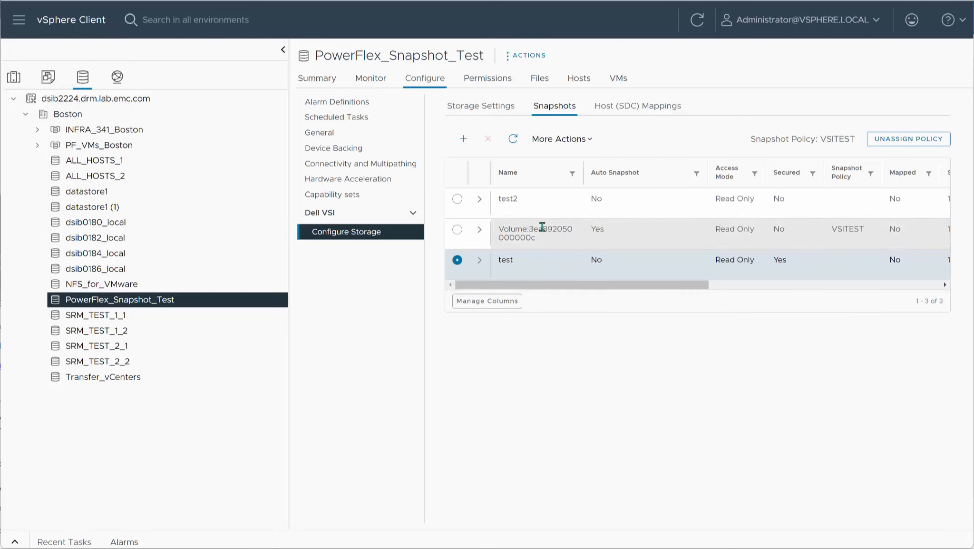
pyautogui.click(464, 235)
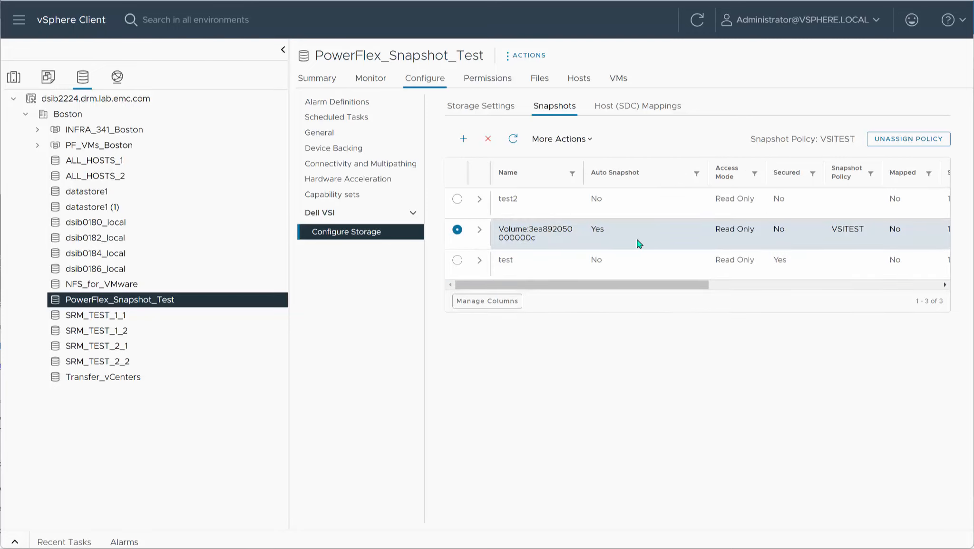